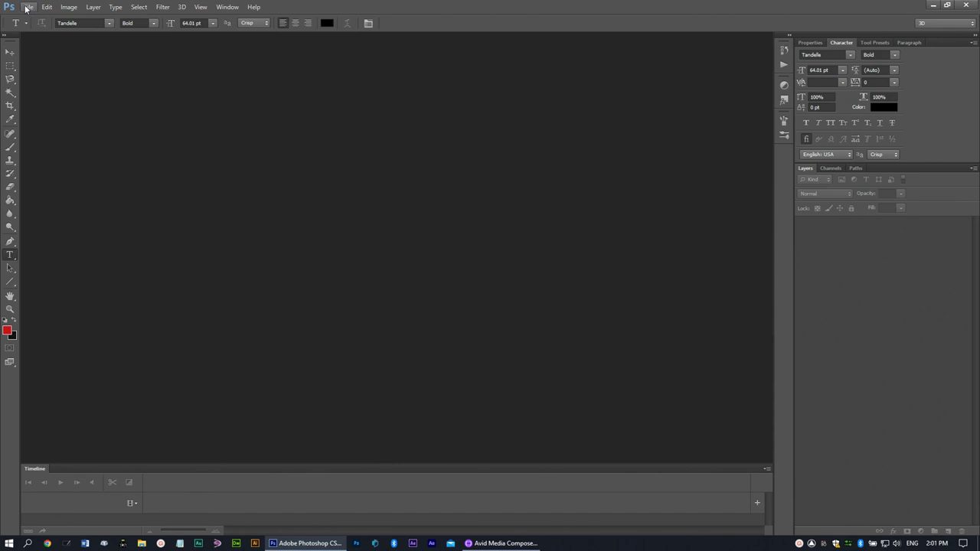
Start a new white A4 document at 300 ppi and name it Decal.
click(27, 7)
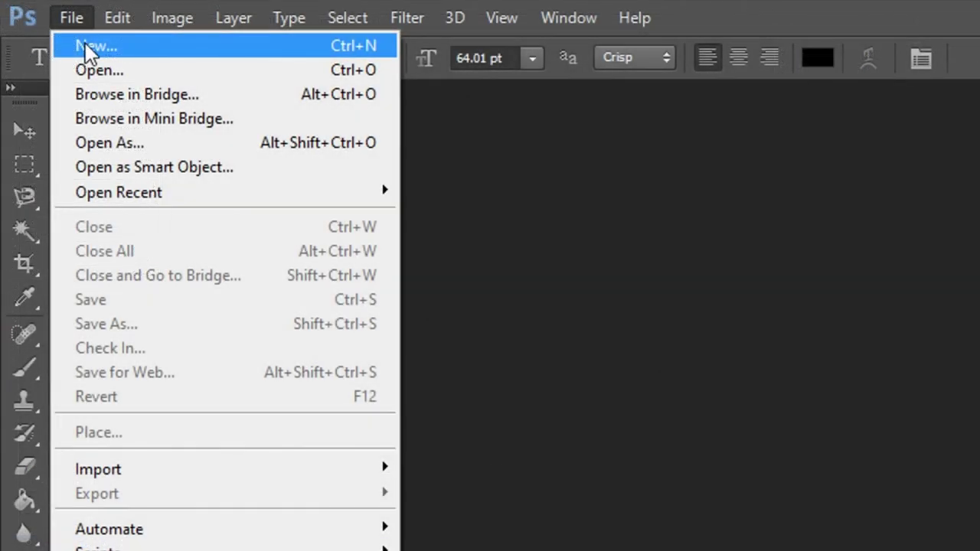
click(85, 45)
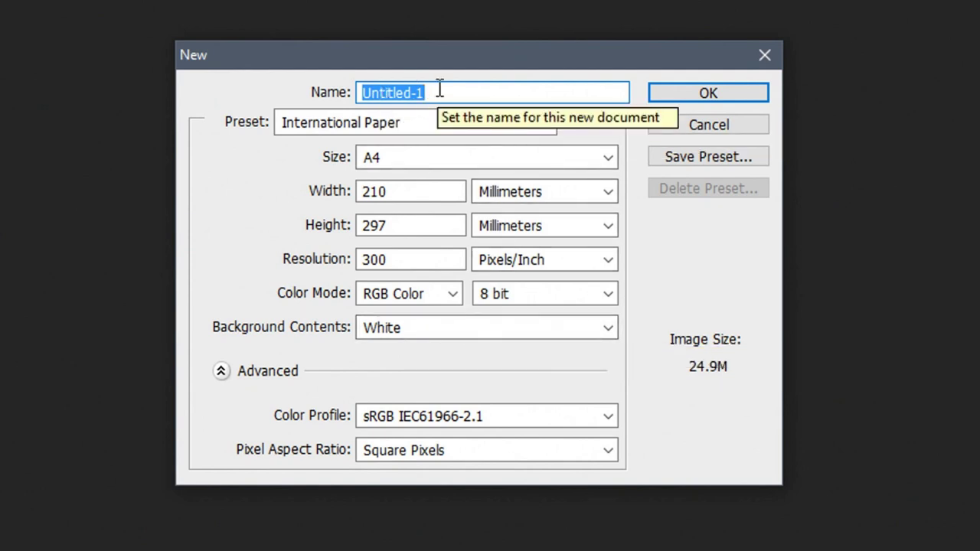
text(Decal)
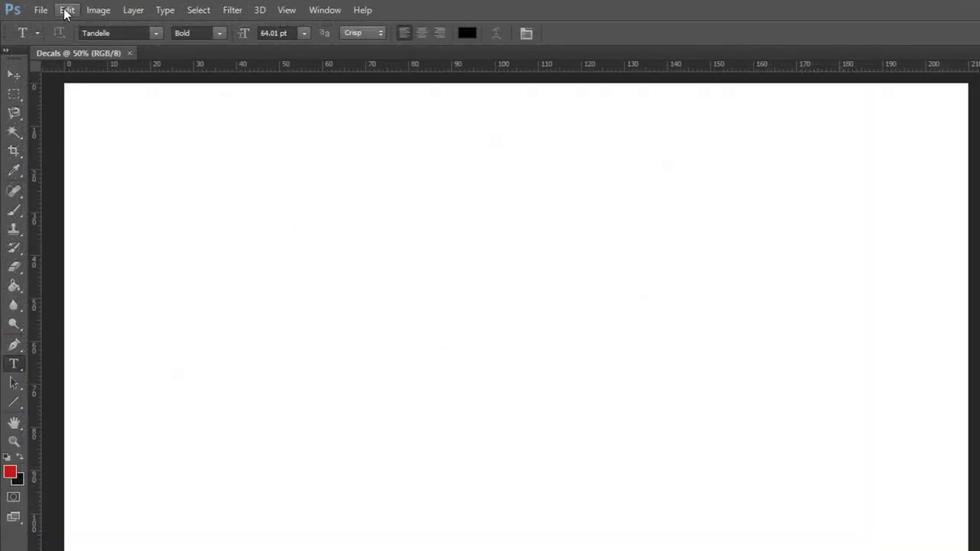
click(66, 10)
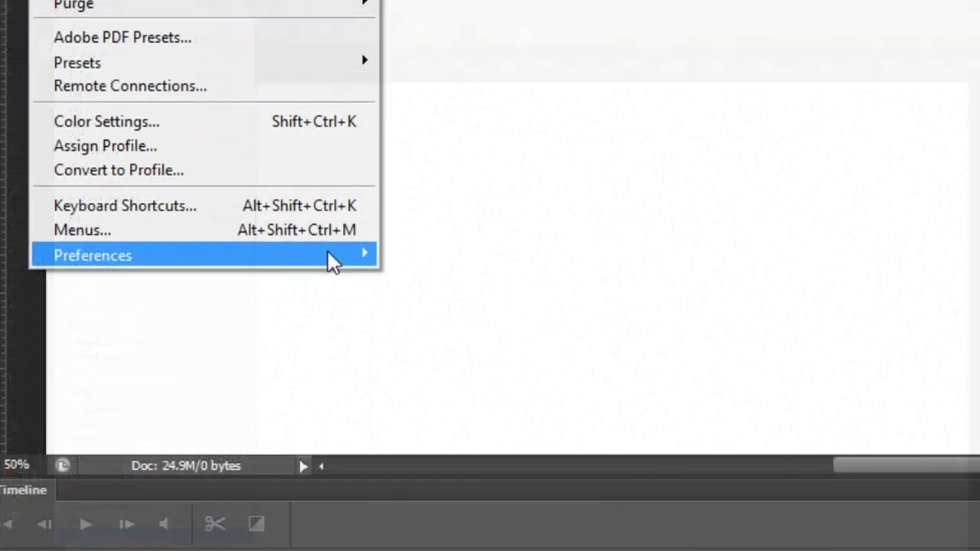
mouse_move(225, 532)
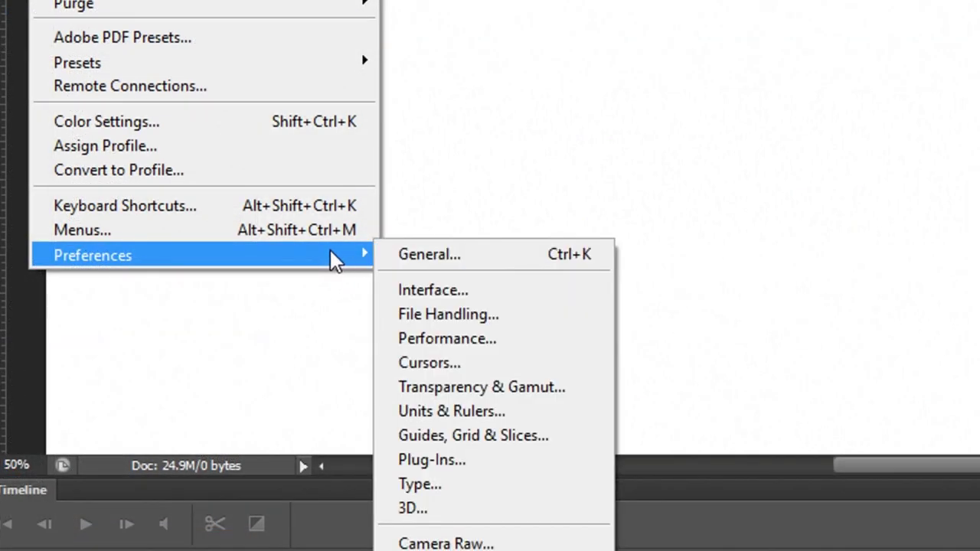
click(459, 411)
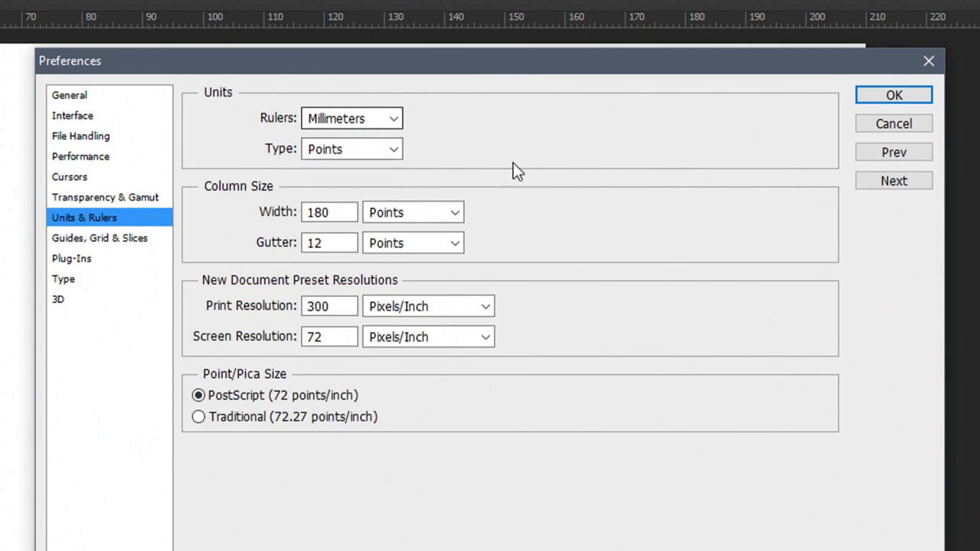
click(895, 98)
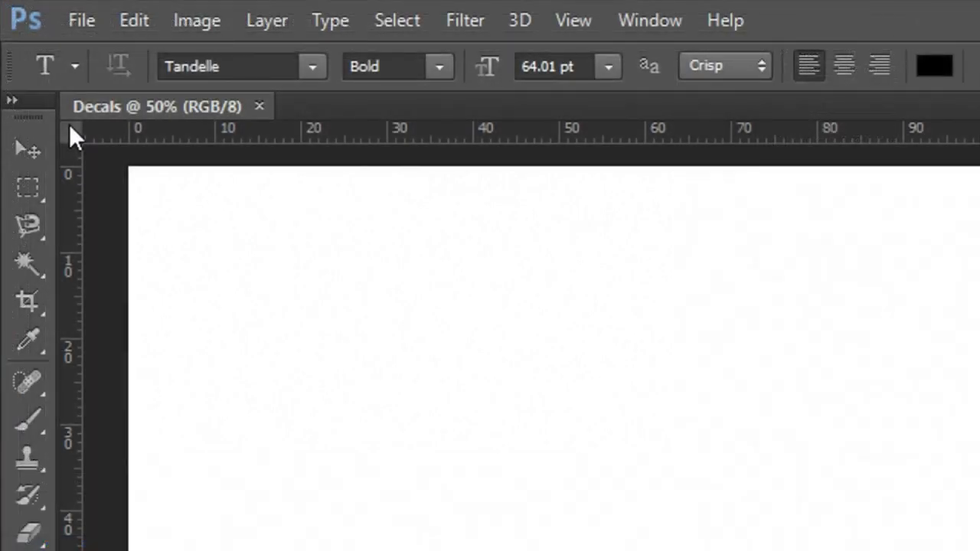
Move the ruler origin onto the page and add one horizontal and two vertical guides marking the decal box.
drag(69, 124, 213, 250)
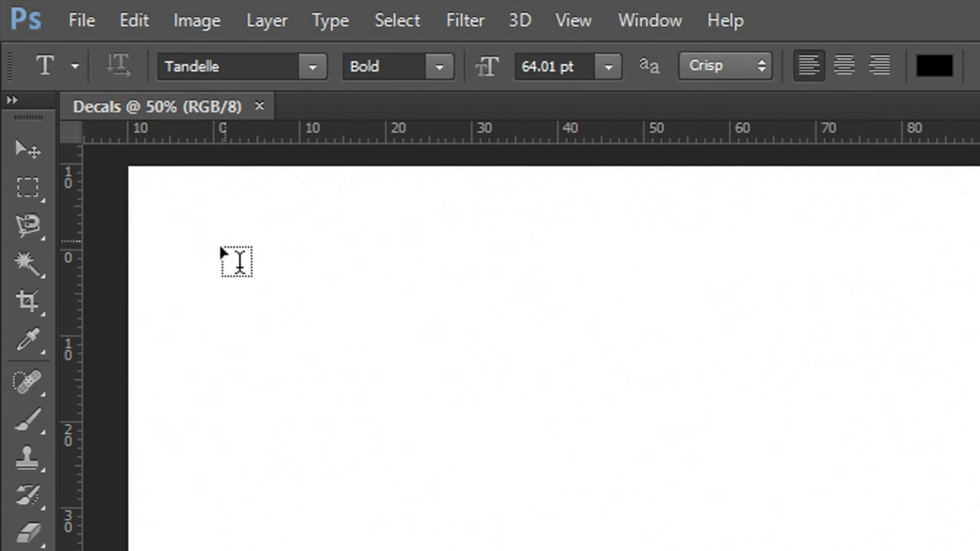
drag(299, 138, 284, 254)
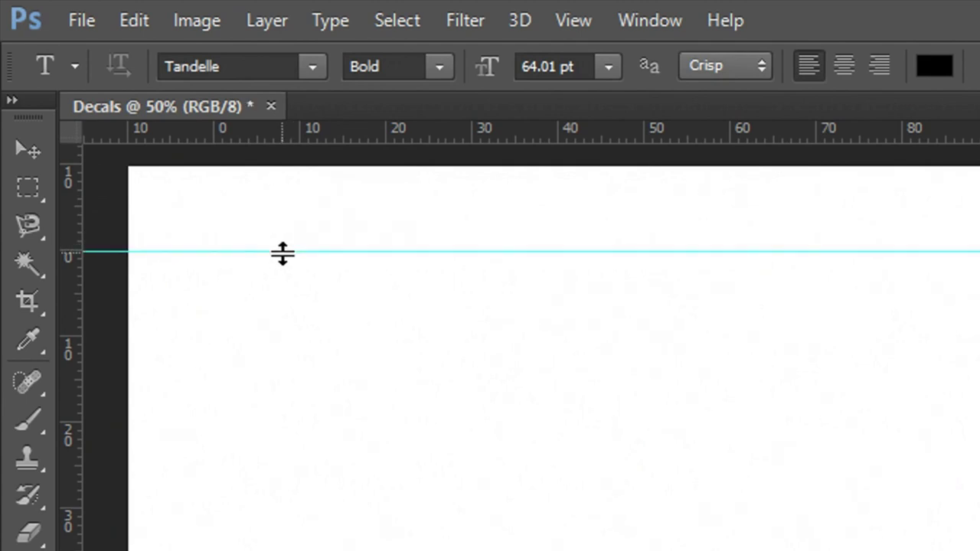
drag(72, 221, 214, 217)
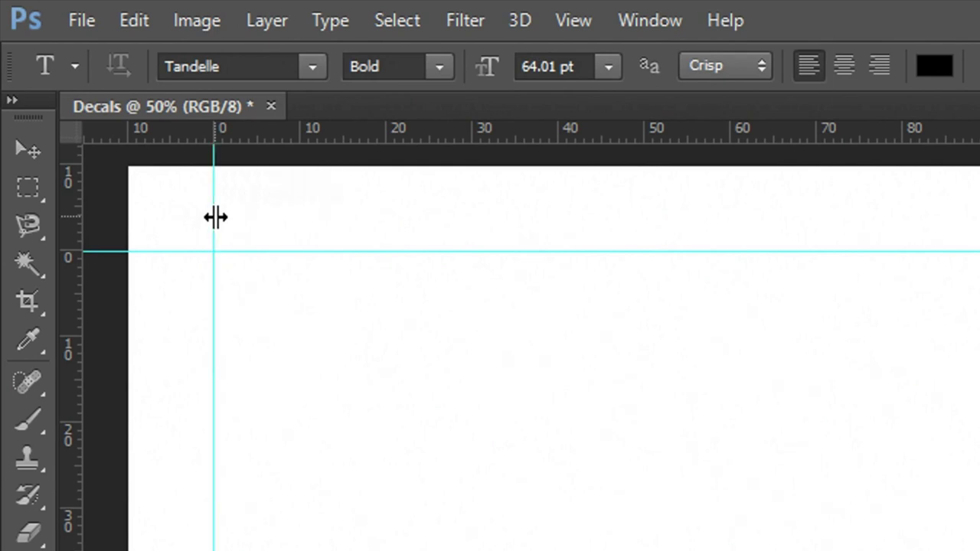
key(ctrl+plus)
key(ctrl+plus)
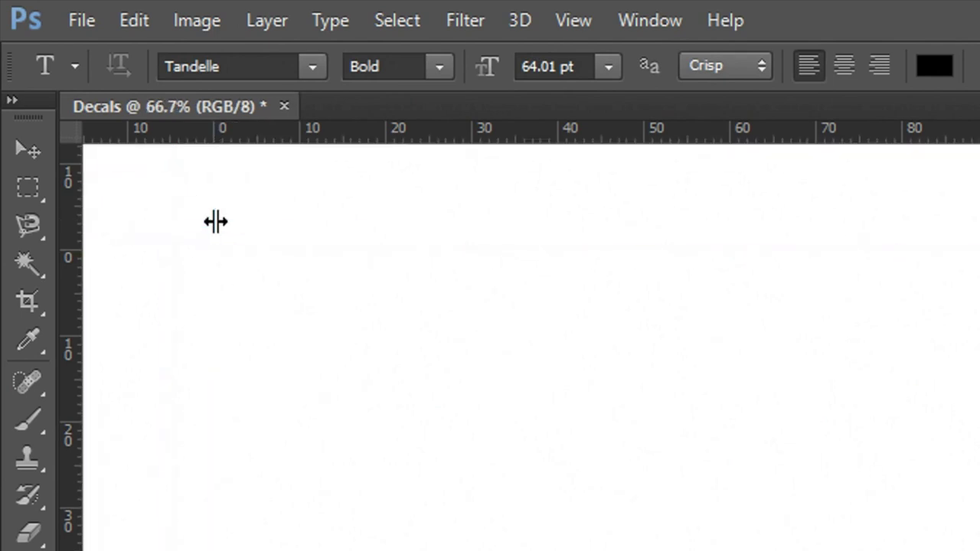
scroll(276, 314, up, 10)
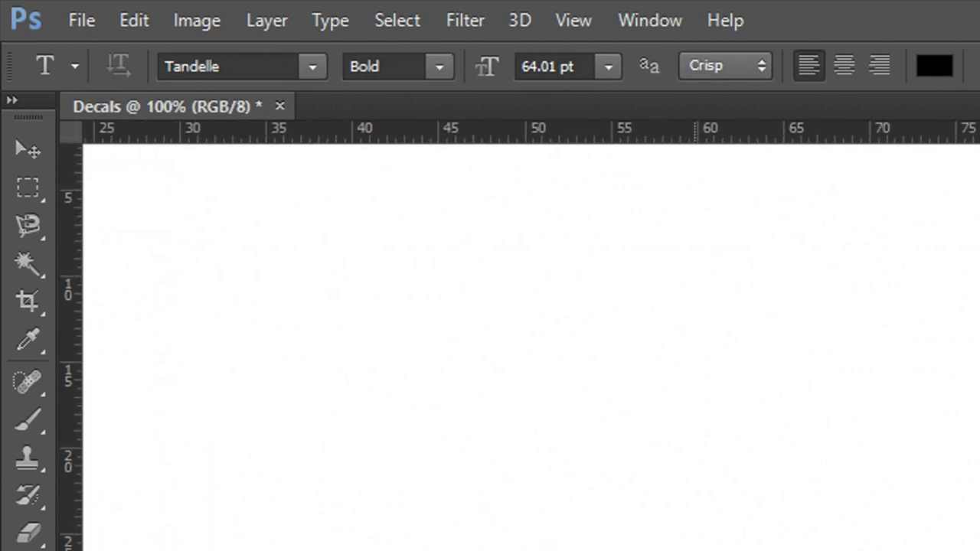
scroll(276, 315, left, 10)
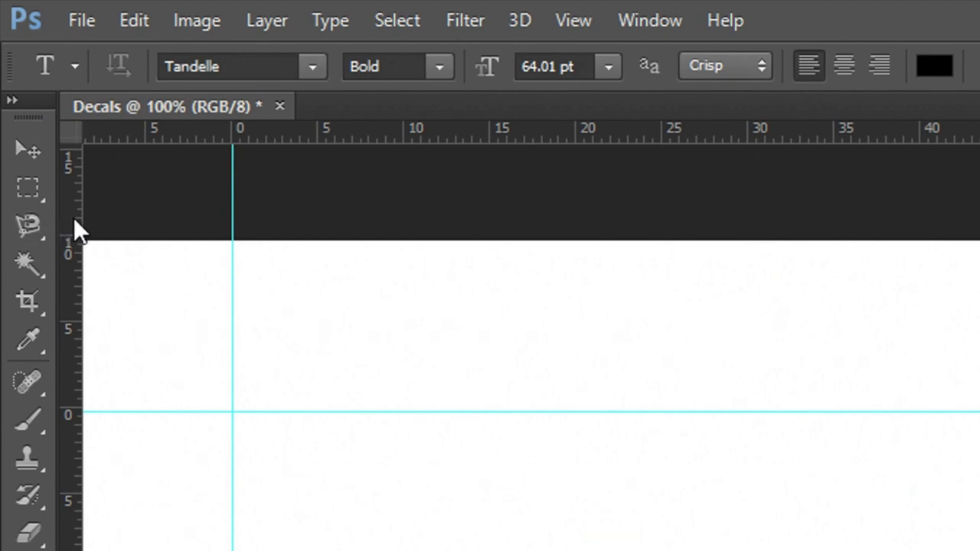
drag(74, 220, 749, 233)
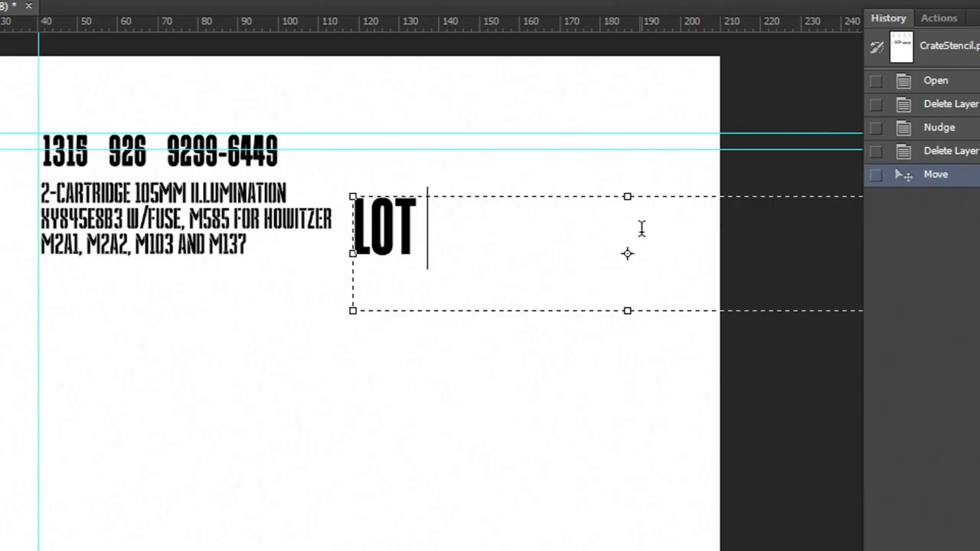
Add KN-16-134 after LOT and commit the label as 'LOT KN-16-134'.
text(KN)
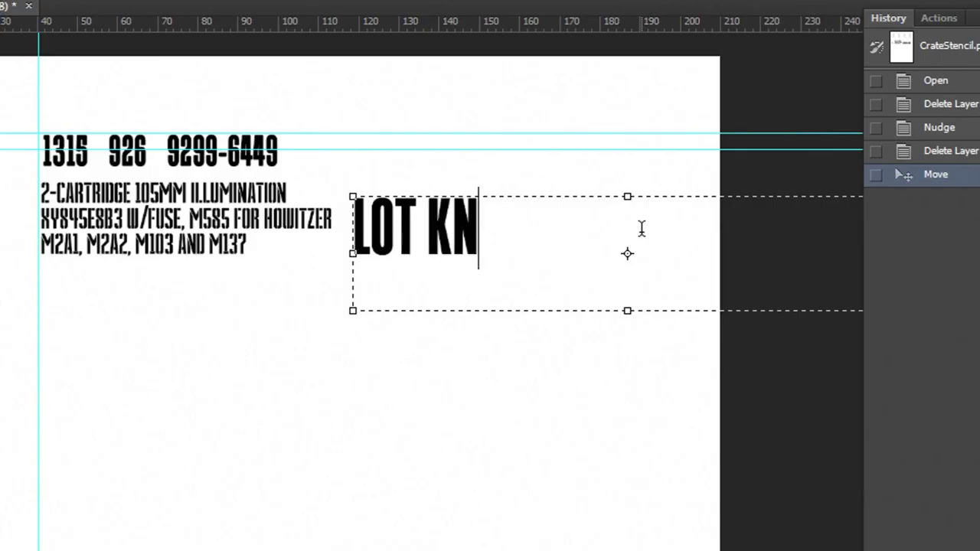
text(-16)
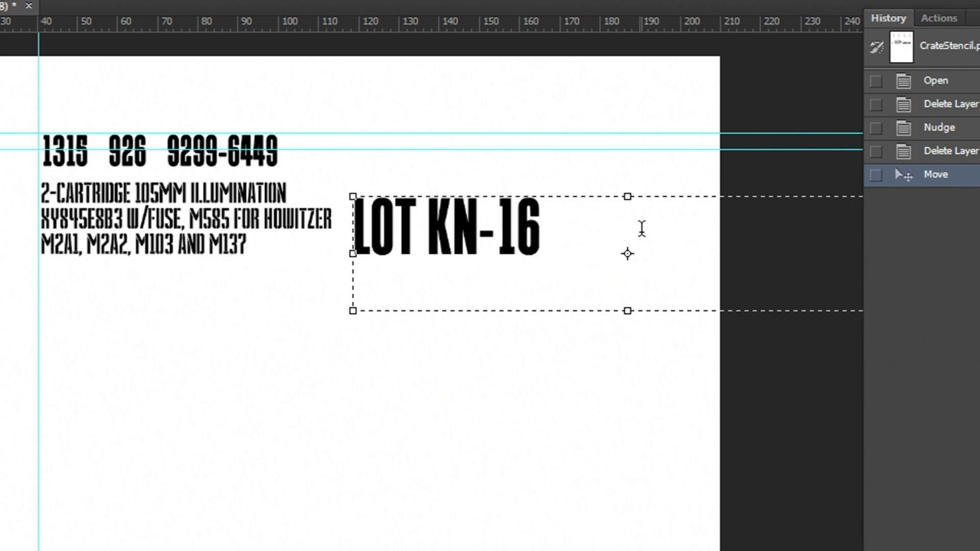
text(-134)
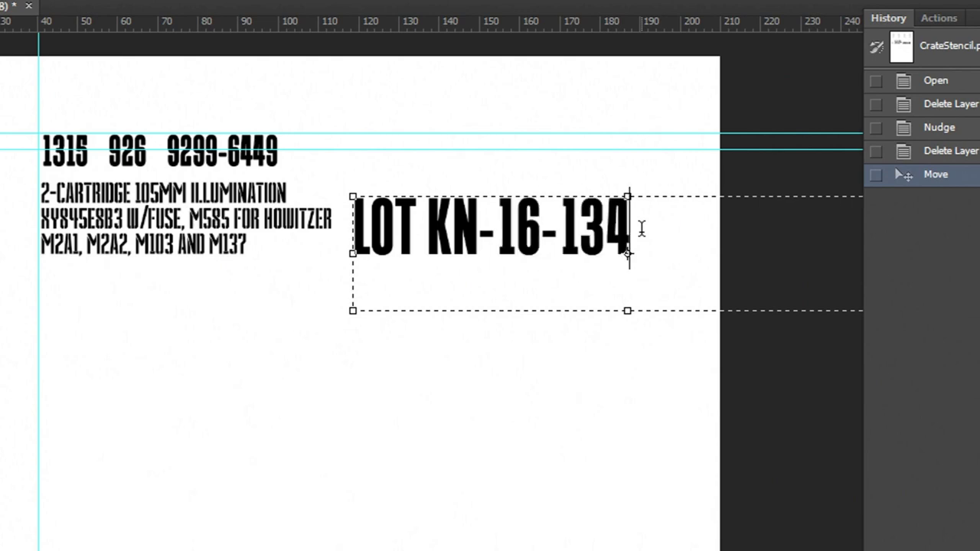
key(ctrl+Return)
key(v)
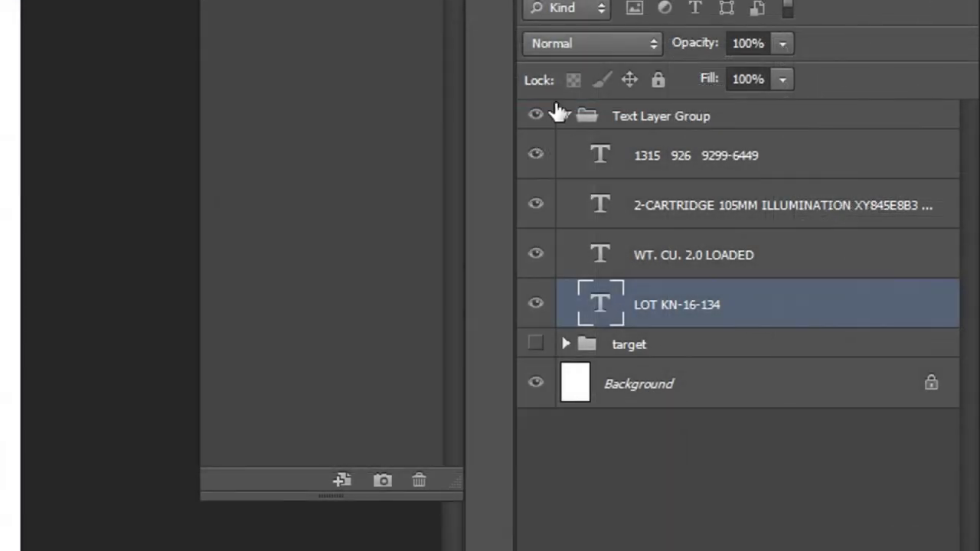
Check each stencil text layer, then collapse the Text Layer Group.
click(637, 156)
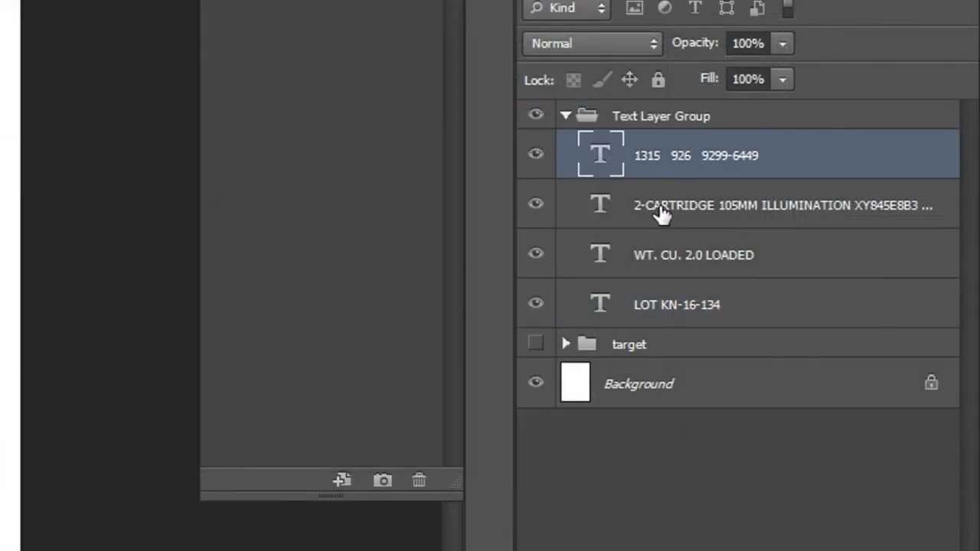
click(663, 208)
click(666, 262)
click(652, 312)
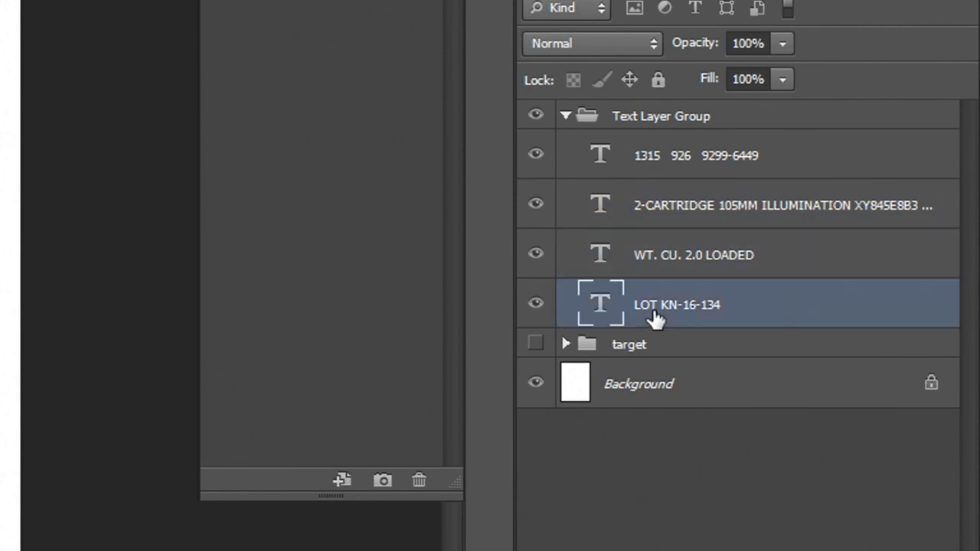
click(698, 459)
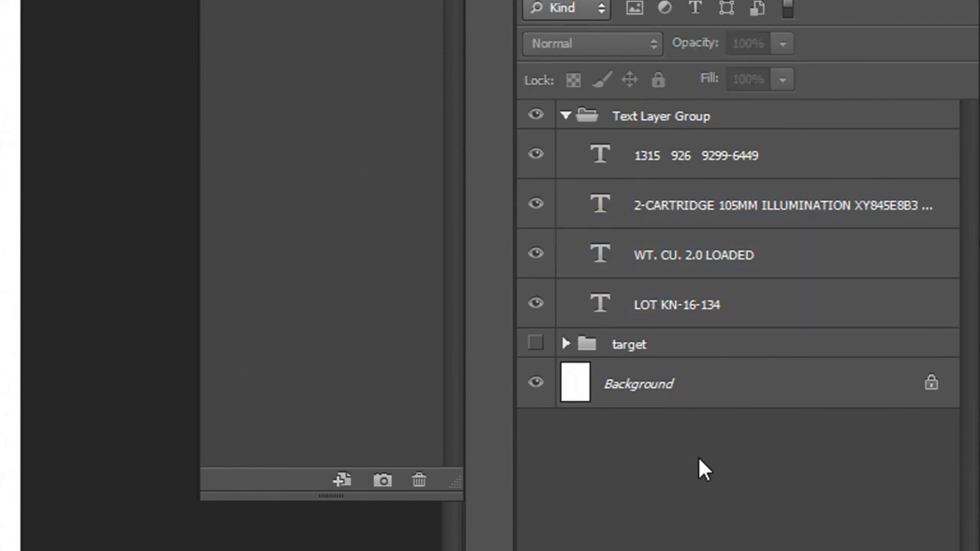
click(565, 115)
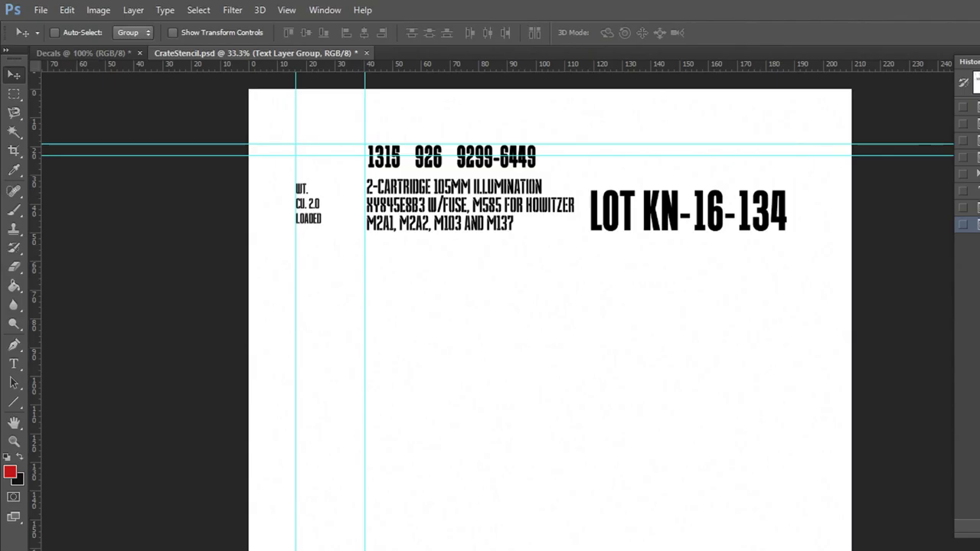
Free-transform the text group down to about 24 mm wide so it fits between the guides.
key(ctrl+t)
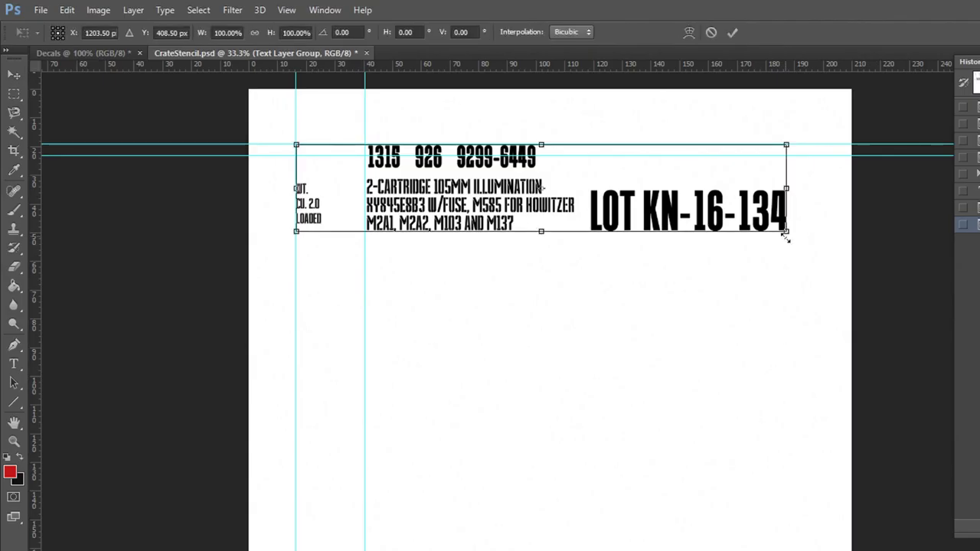
drag(786, 231, 413, 179)
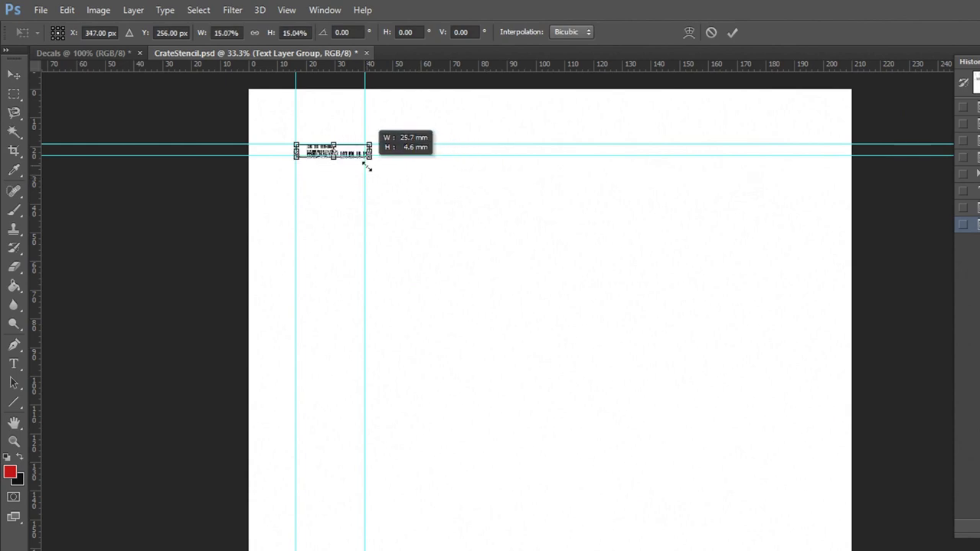
drag(367, 167, 365, 166)
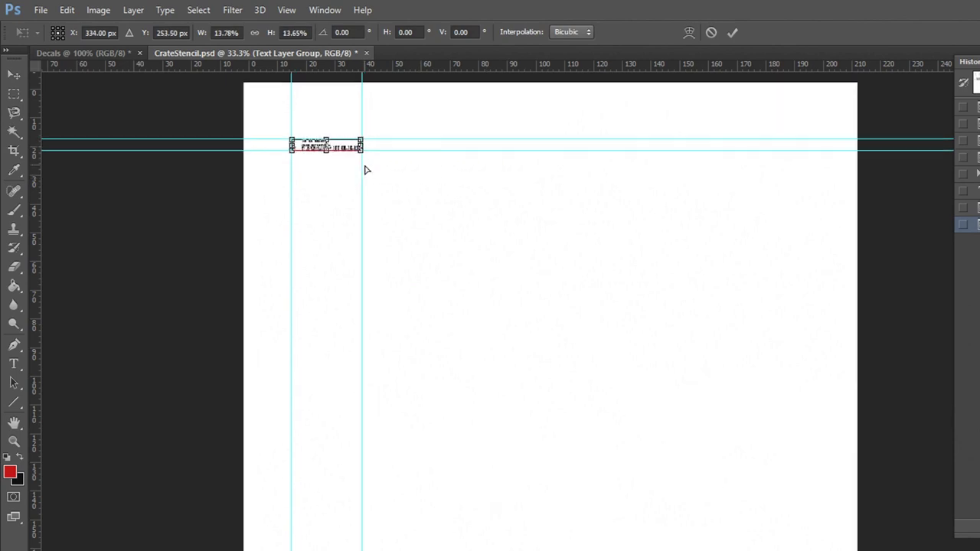
key(ctrl+1)
drag(190, 133, 632, 406)
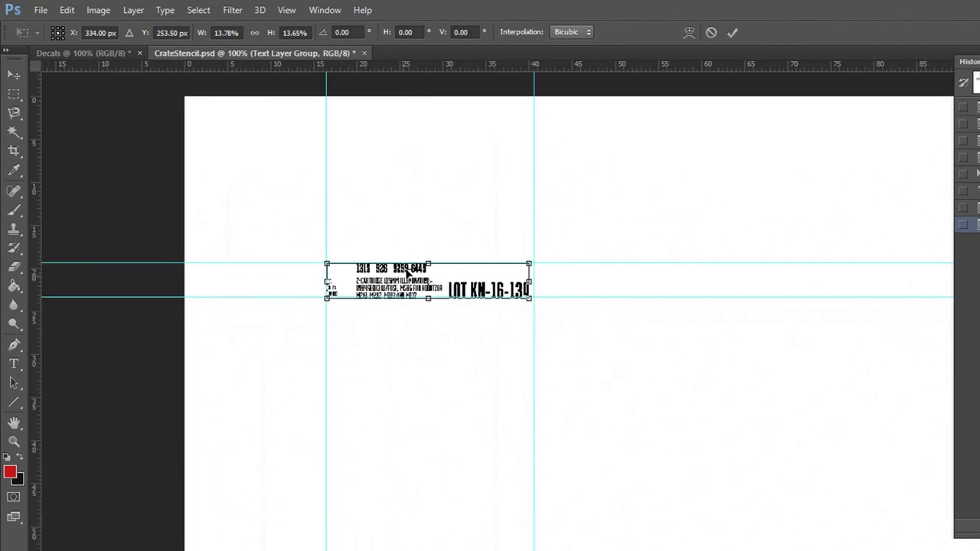
key(ctrl+plus)
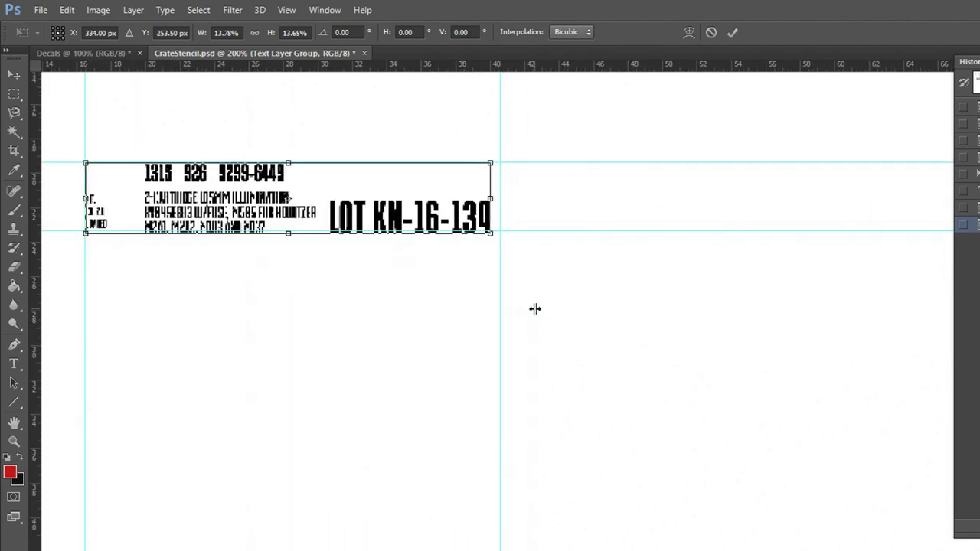
drag(494, 238, 472, 224)
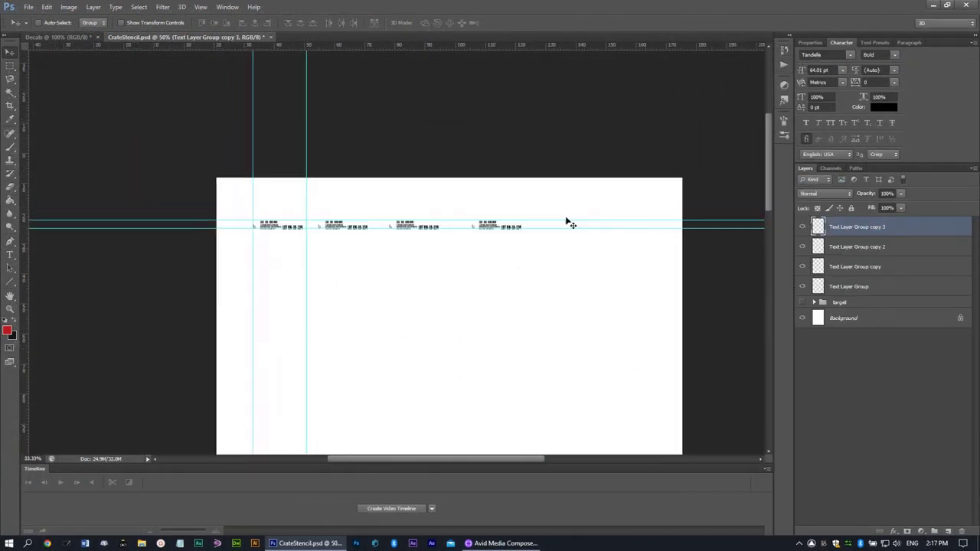
Select several copies of the text group and bring up their layer options.
shift+click(849, 285)
right_click(868, 260)
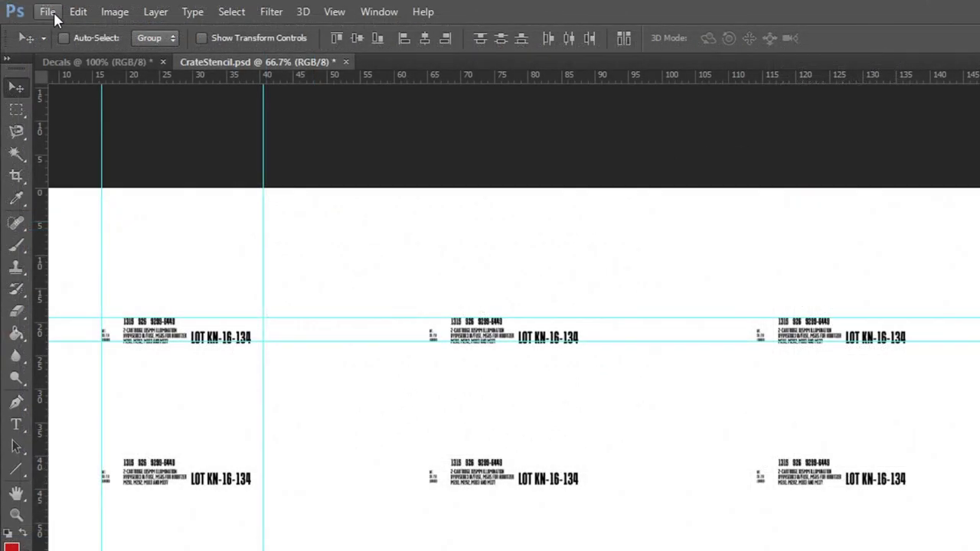
click(47, 13)
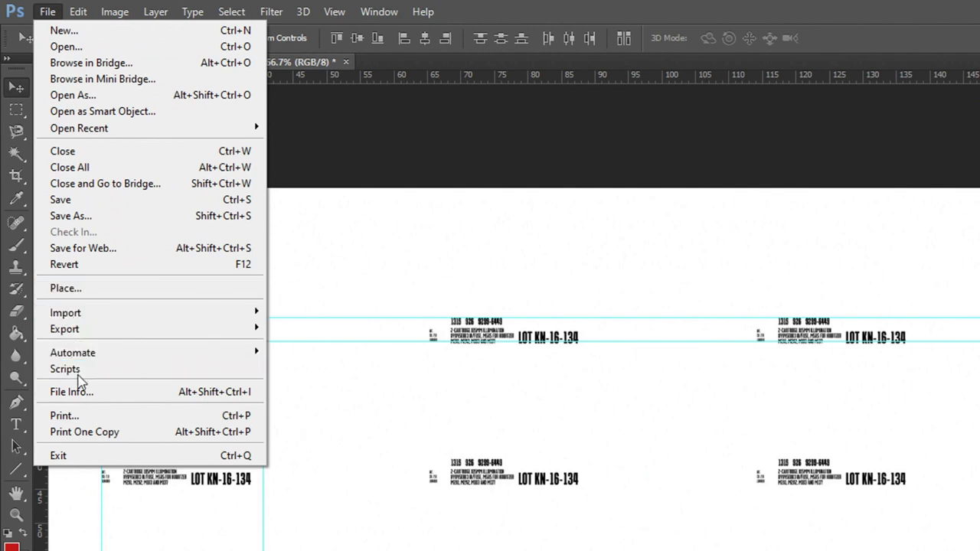
Open Photoshop Print Settings for the twelve-decal CrateStencil sheet.
click(80, 417)
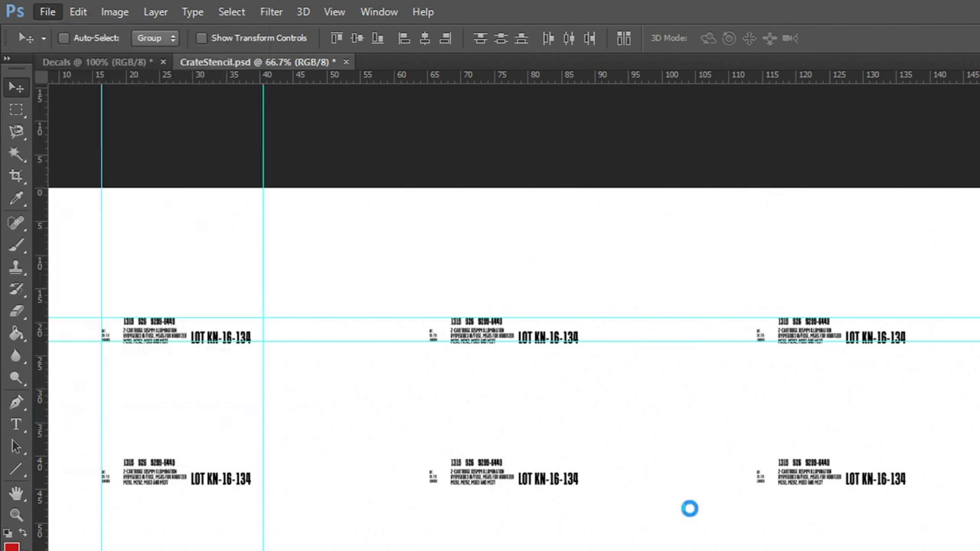